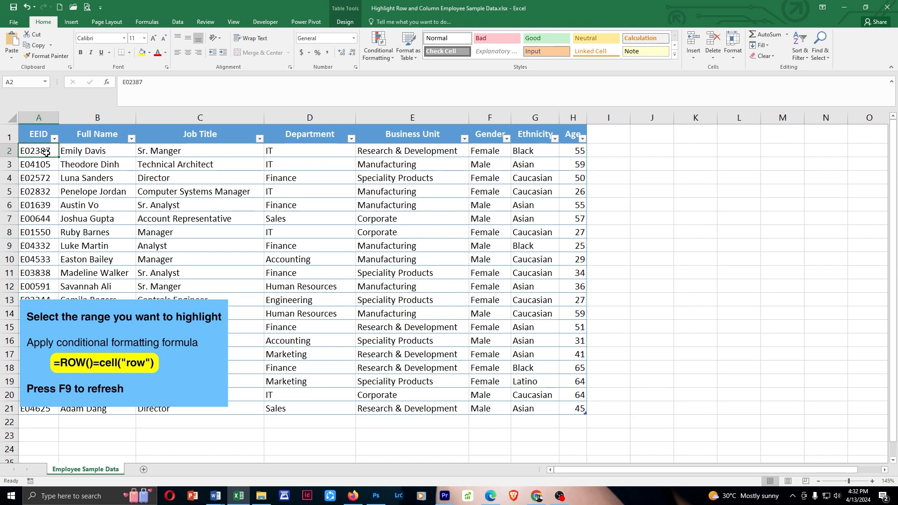
- Create a formula-based conditional formatting rule for all the table's data rows using =ROW()=cell("row")
key("ctrl+shift+Right")
key("ctrl+shift+Down")
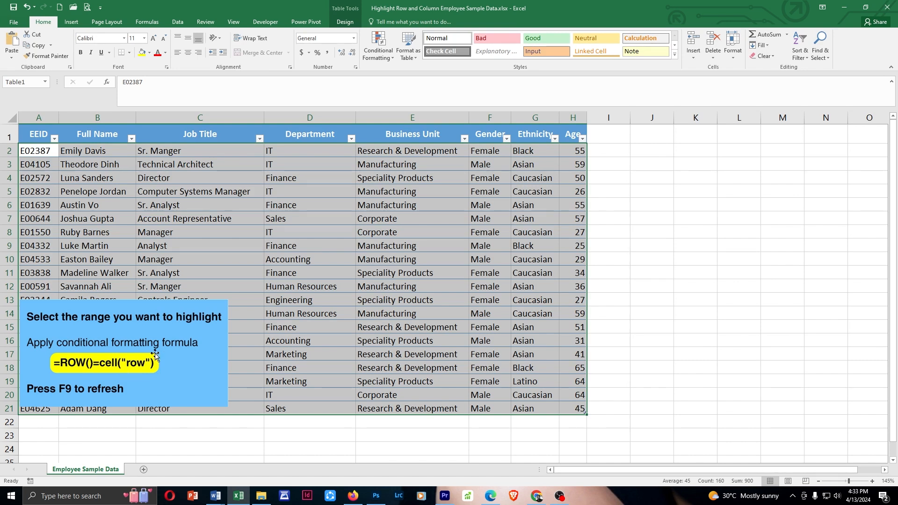
left_click(393, 62)
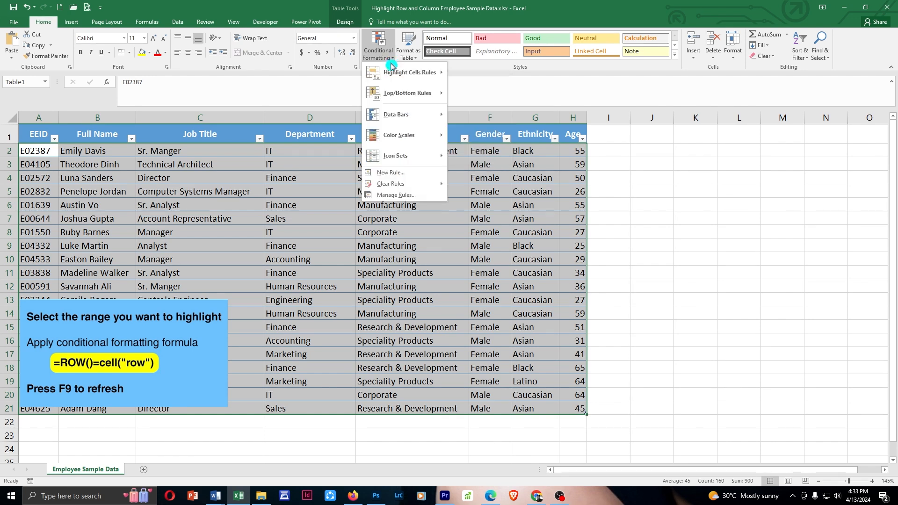
left_click(403, 173)
left_click(110, 112)
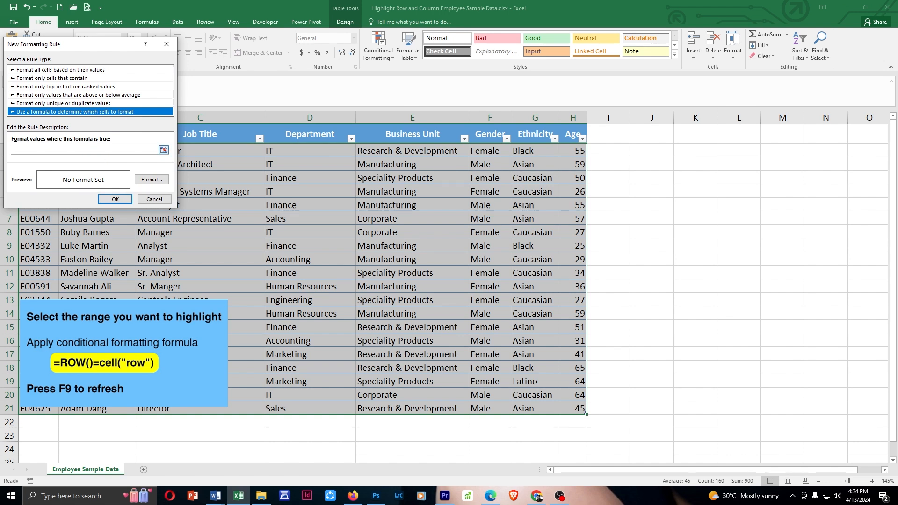
left_click(94, 150)
type("=ROW()=cell(\"row\")")
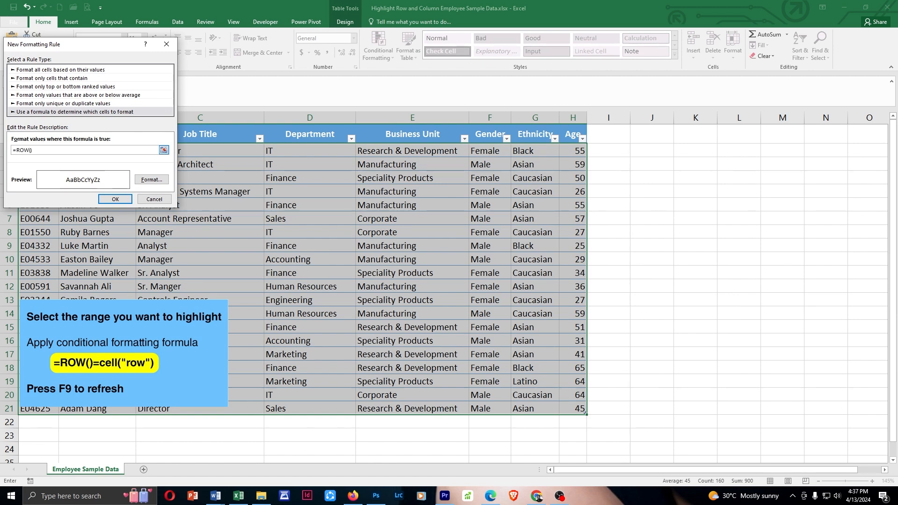
type("cell(\"row\")")
- Give the new formatting rule a yellow fill and apply it to the selected range
left_click(154, 181)
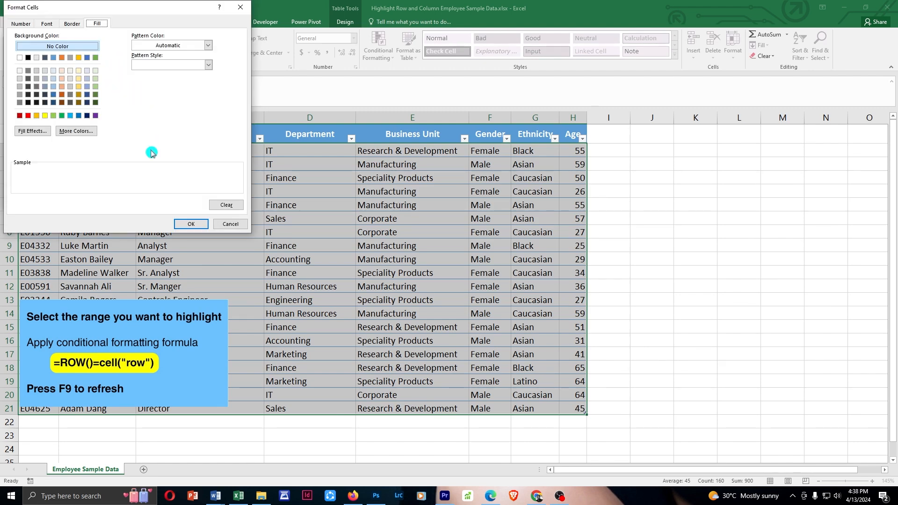
left_click(44, 116)
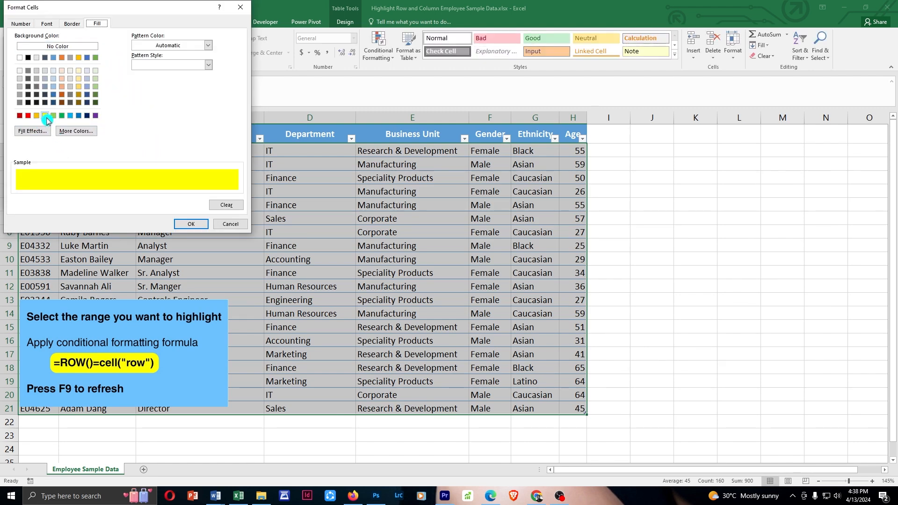
left_click(200, 226)
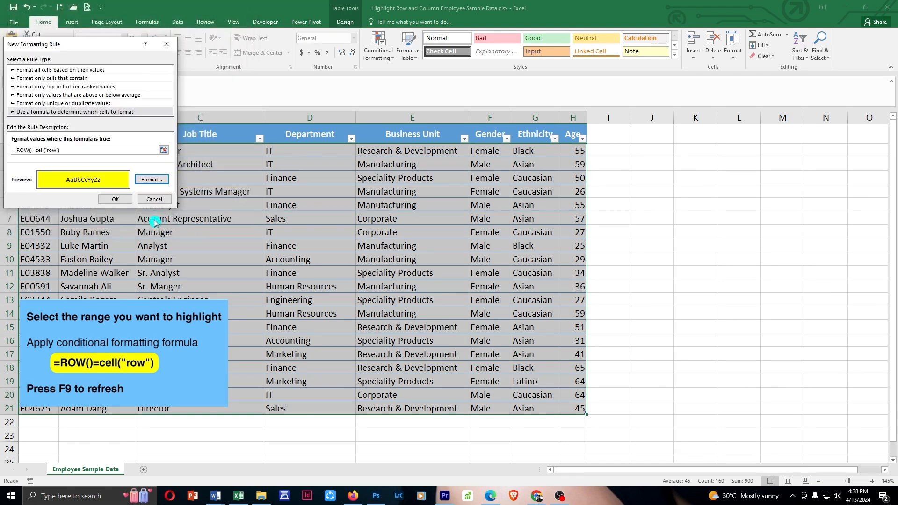
left_click(123, 204)
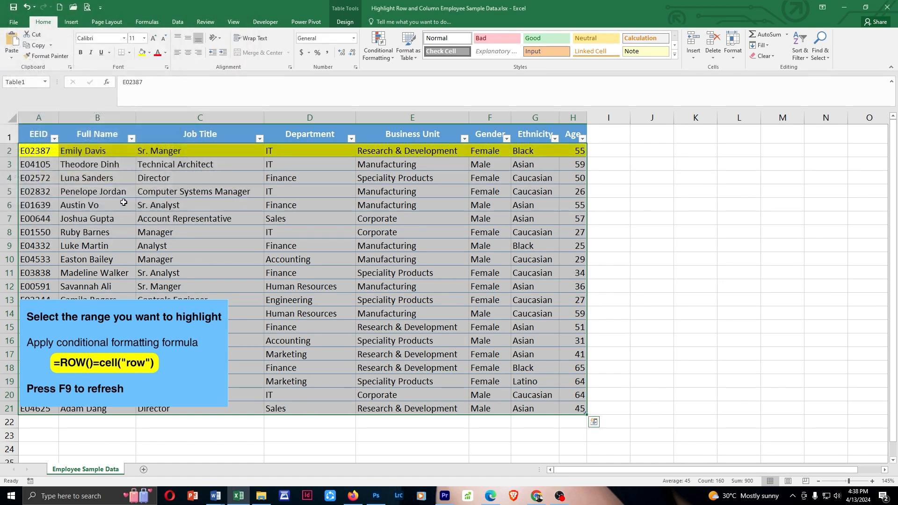
- Select cells in several different table rows and recalculate the sheet to check the row highlighting
left_click(40, 156)
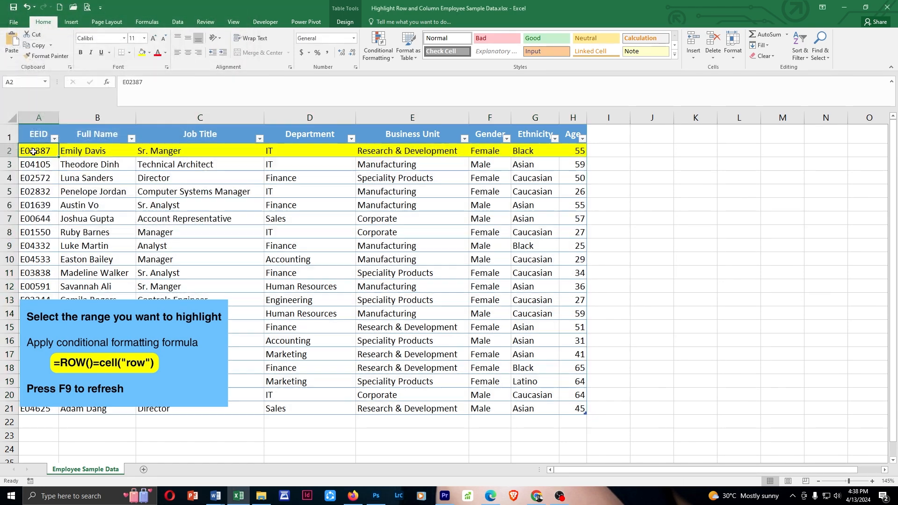
left_click(36, 178)
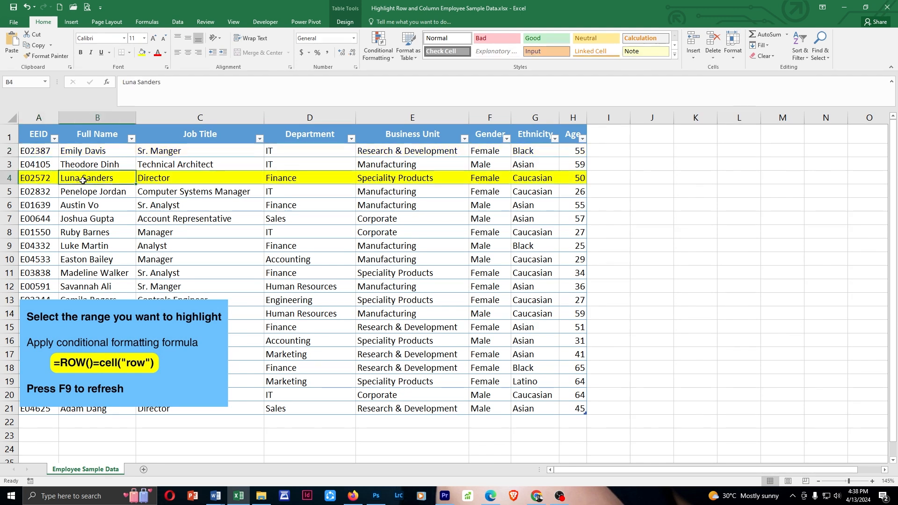
left_click(39, 204)
left_click(41, 224)
left_click(44, 248)
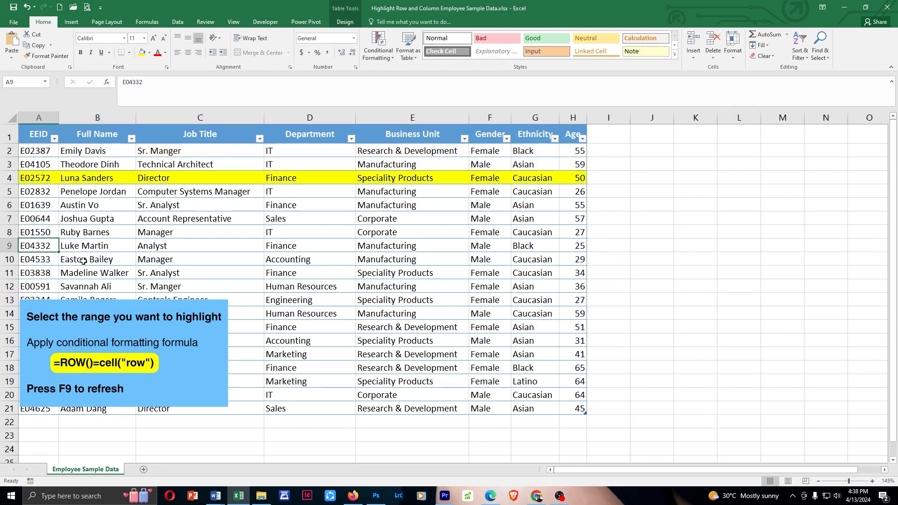
left_click(103, 260)
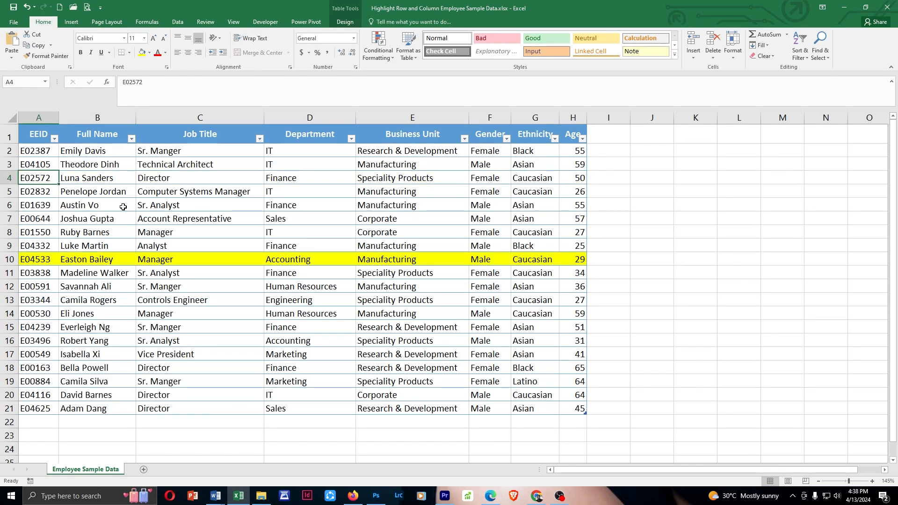
left_click(38, 235)
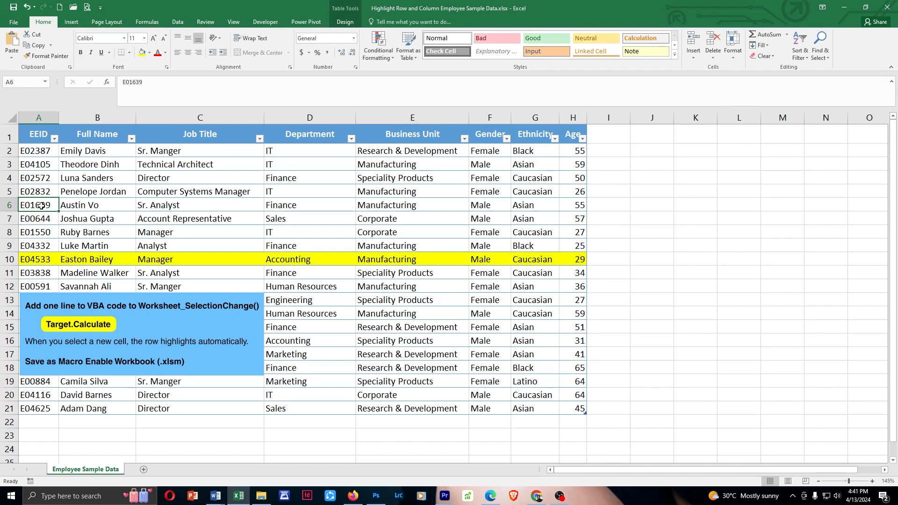
- Hide the Developer tab through the ribbon customization options
left_click(270, 24)
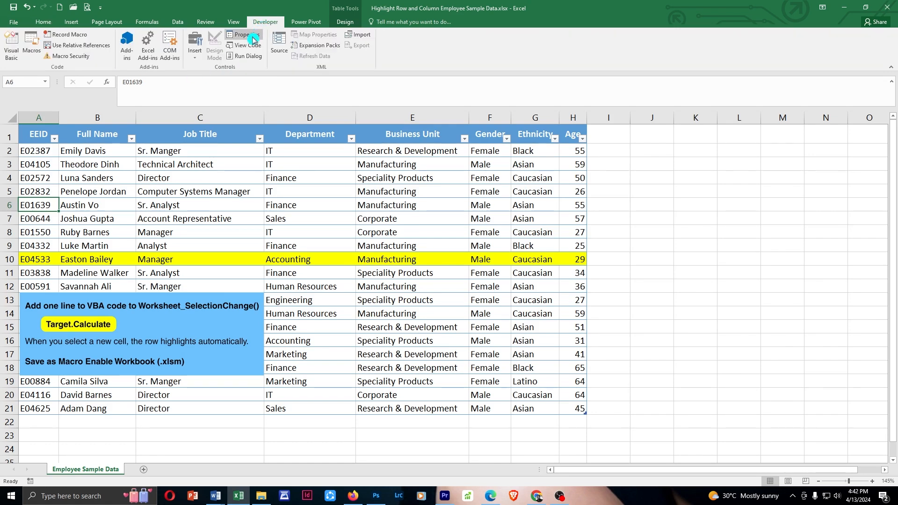
left_click(43, 22)
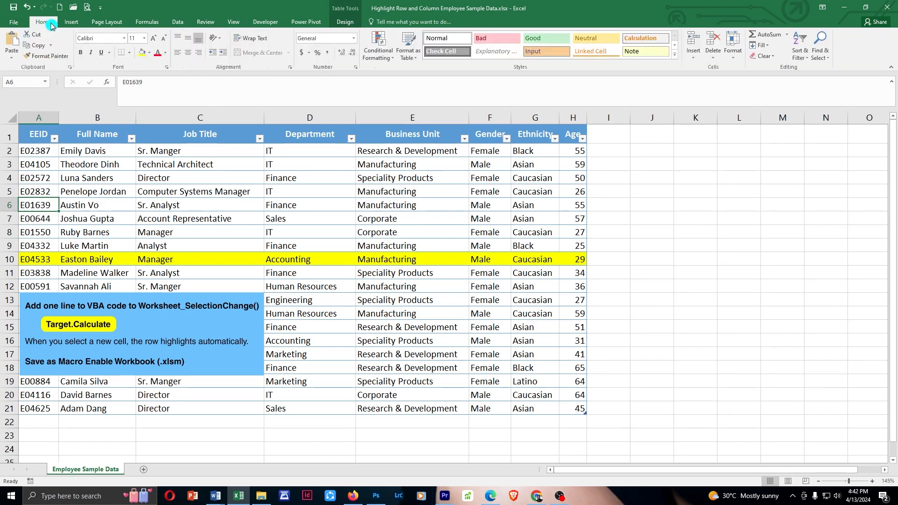
right_click(188, 69)
left_click(252, 107)
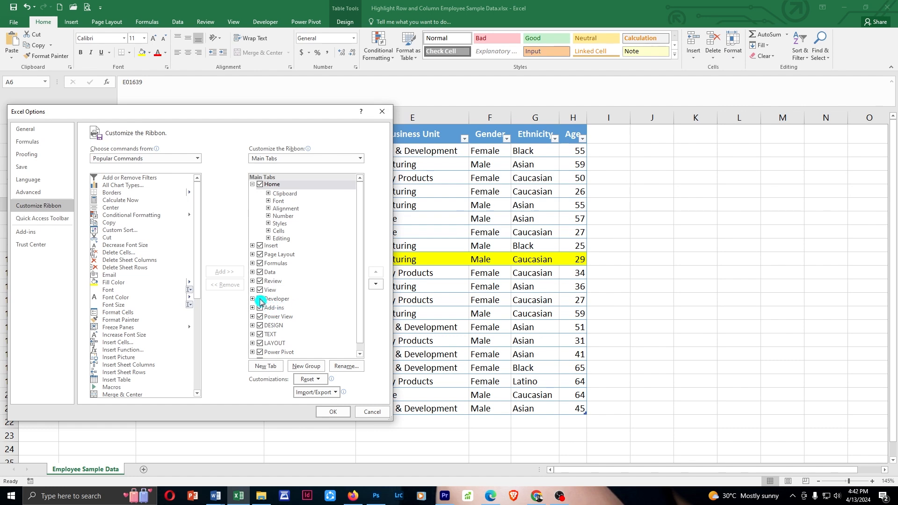
left_click(260, 299)
left_click(331, 411)
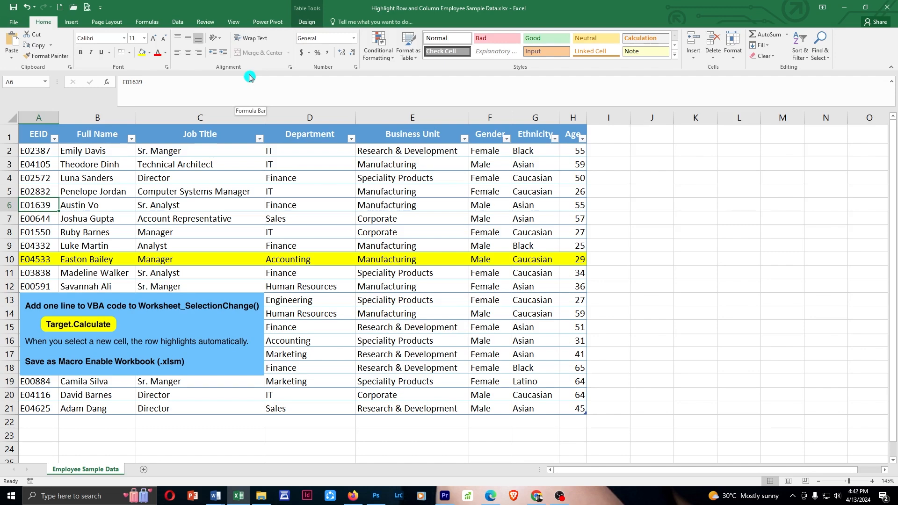
- Enable the Developer tab through the ribbon customization options
right_click(187, 67)
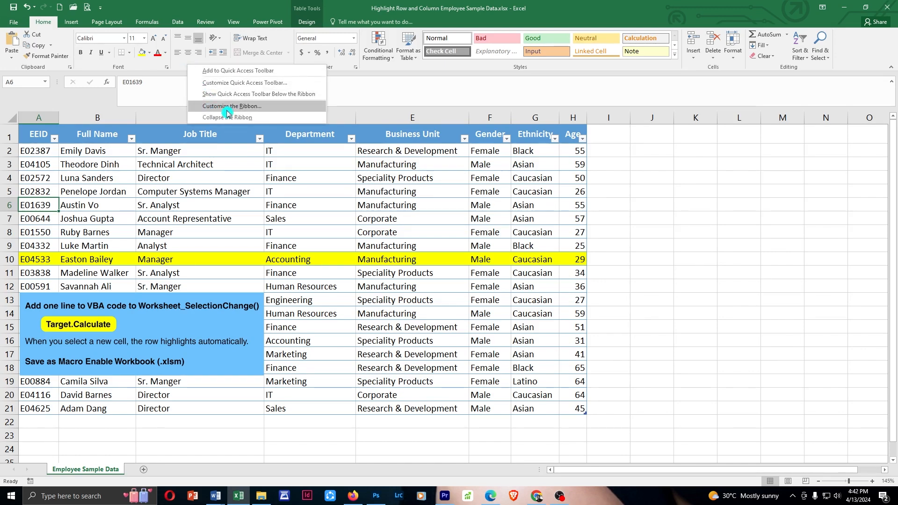
left_click(261, 108)
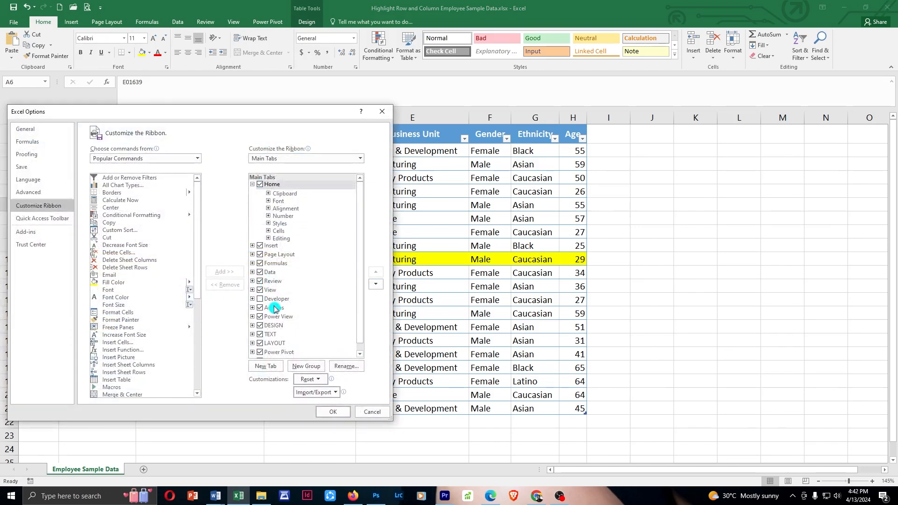
left_click(260, 299)
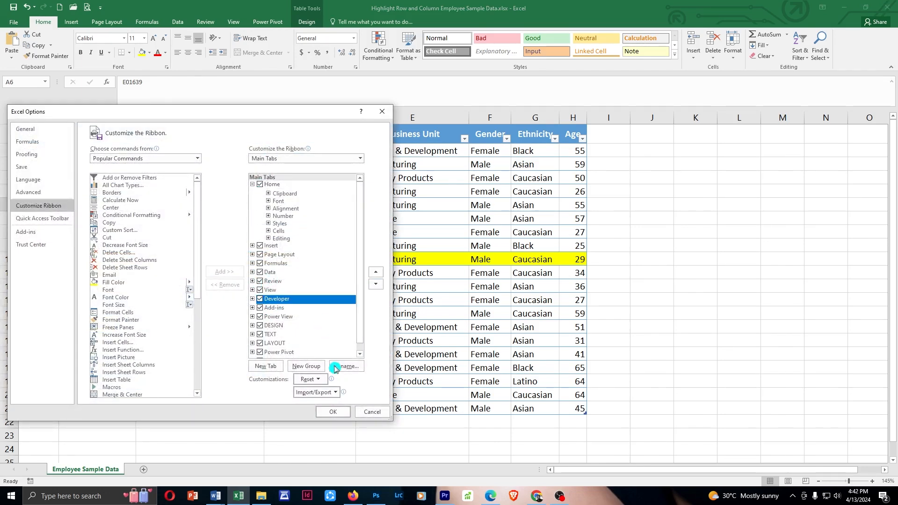
left_click(332, 416)
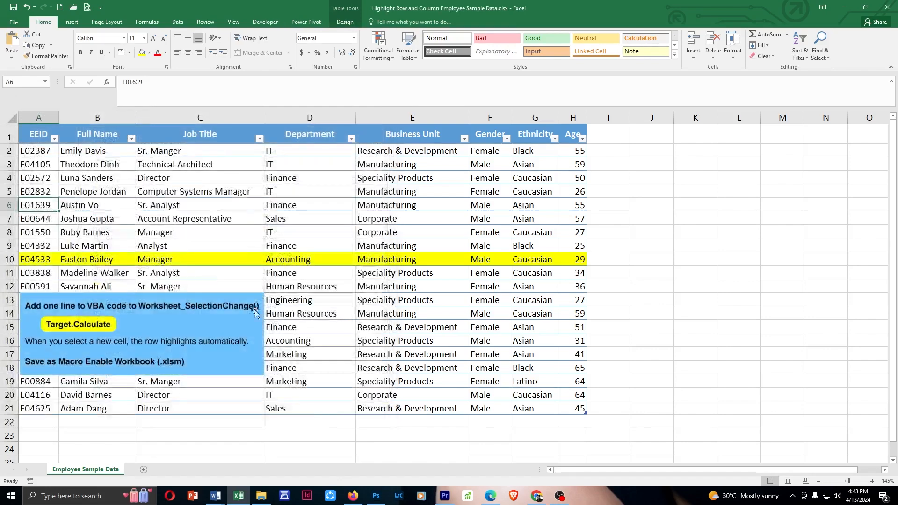
- Open the Visual Basic editor and create a Worksheet SelectionChange procedure in the code of Sheet1 (Employee Sample Data)
left_click(275, 25)
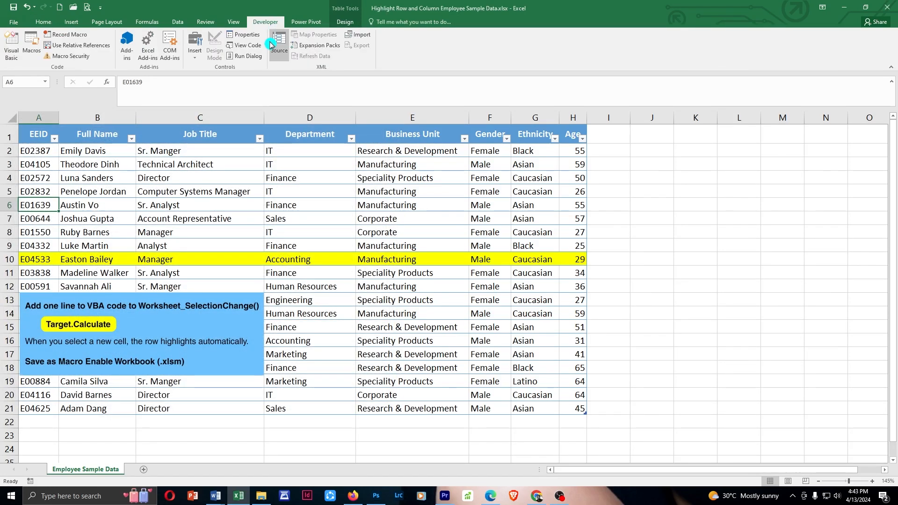
left_click(12, 56)
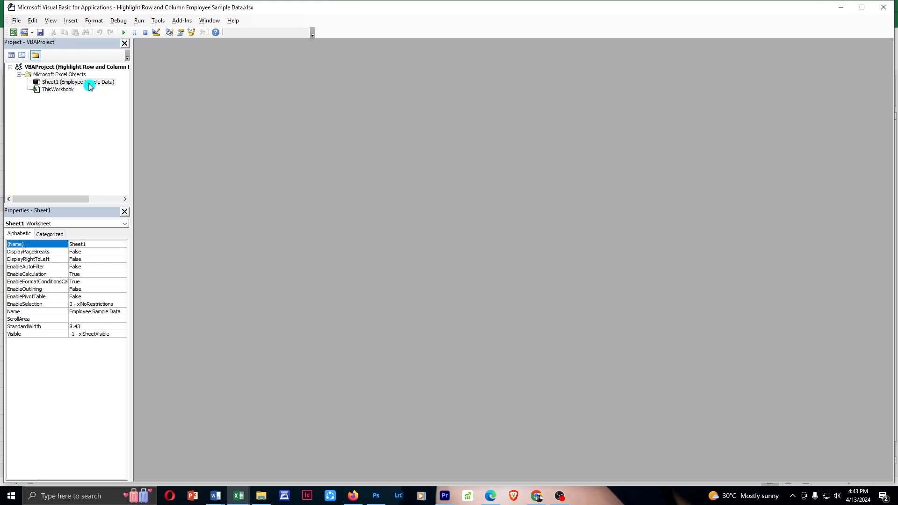
double_click(90, 85)
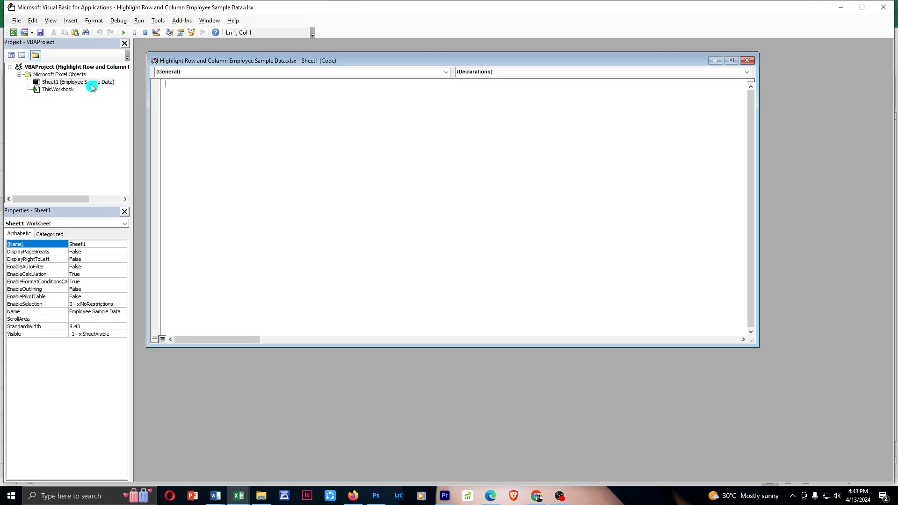
left_click(201, 72)
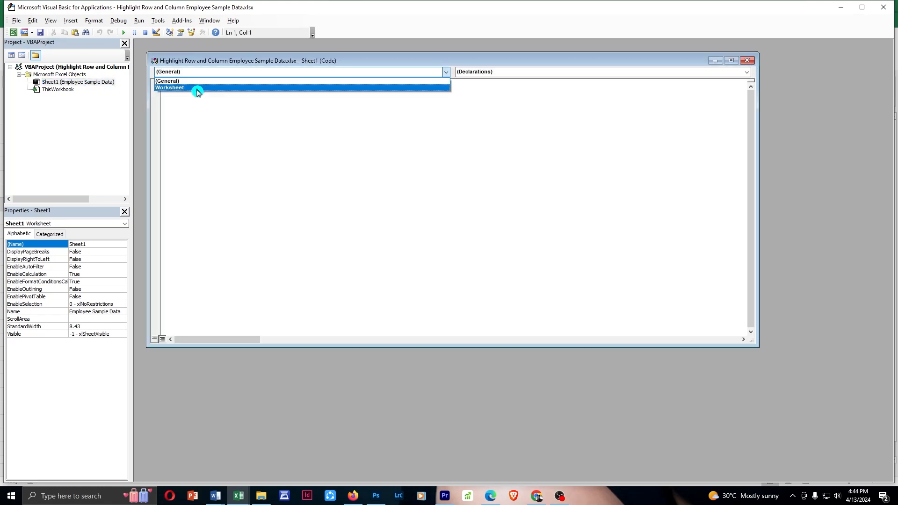
left_click(196, 91)
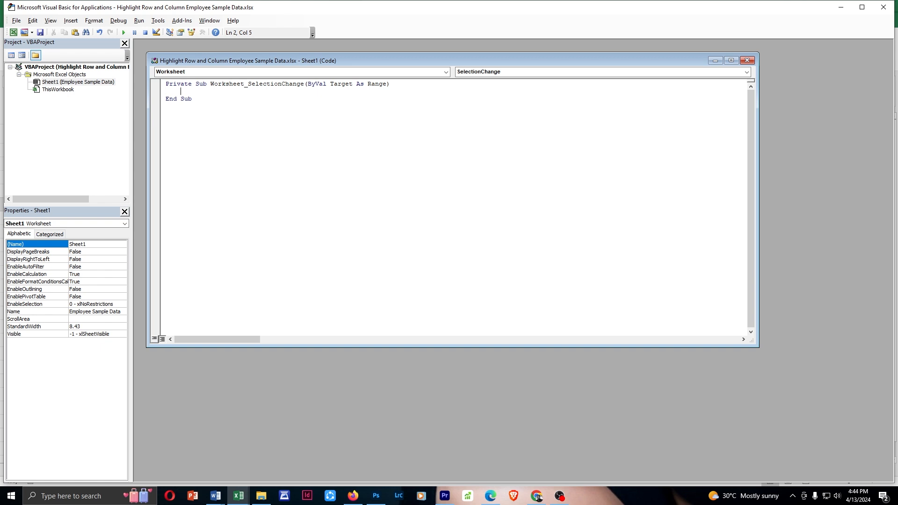
- Add the line Target.Calculate to the Worksheet_SelectionChange procedure and remove the extra blank line
type("Target.C")
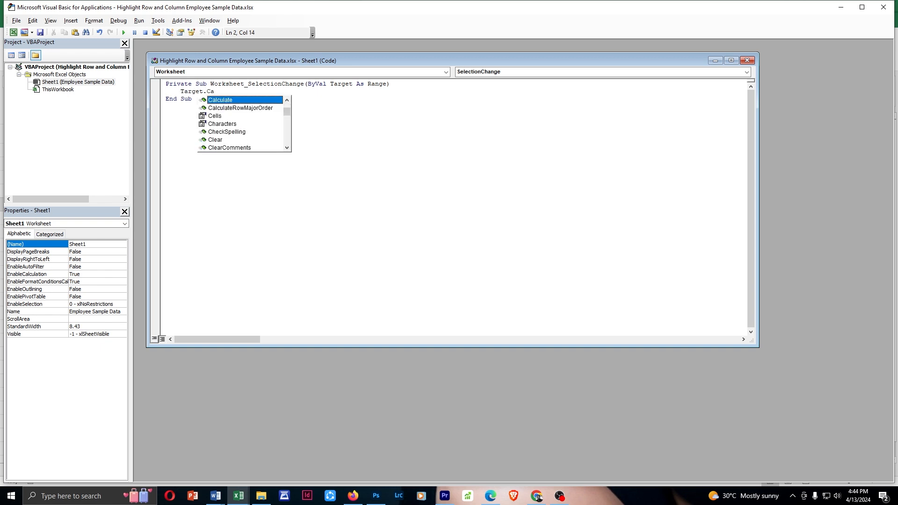
type("a")
key("Return")
key("BackSpace")
key("Delete")
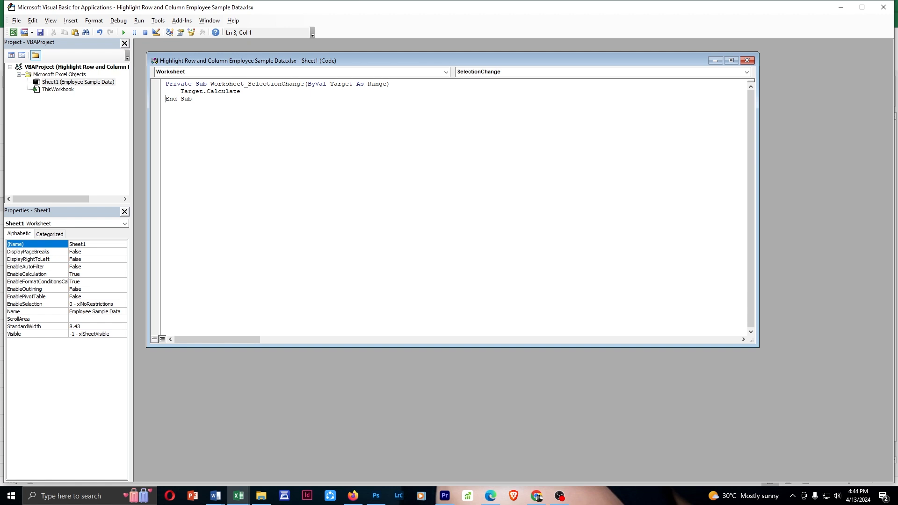
- Return to the worksheet and select cells in various rows to check that the highlight follows the selection automatically
key("alt+F11")
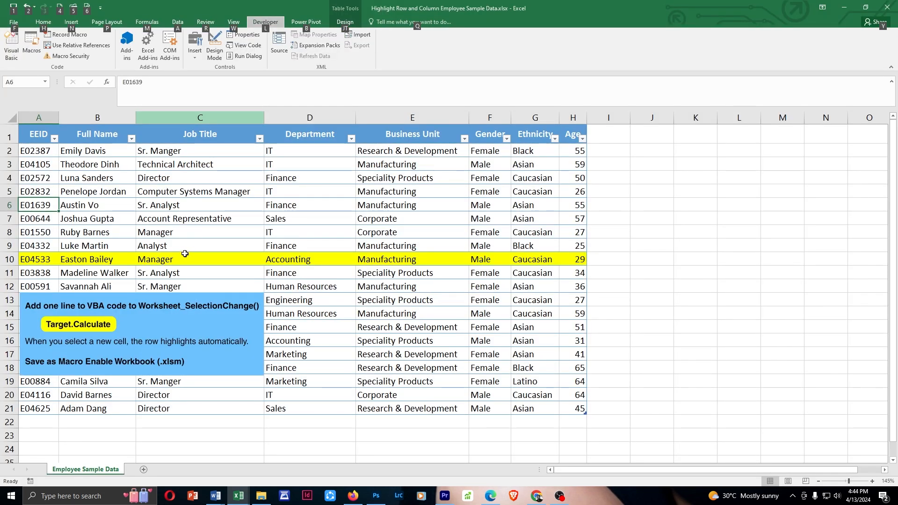
left_click(89, 180)
left_click(42, 272)
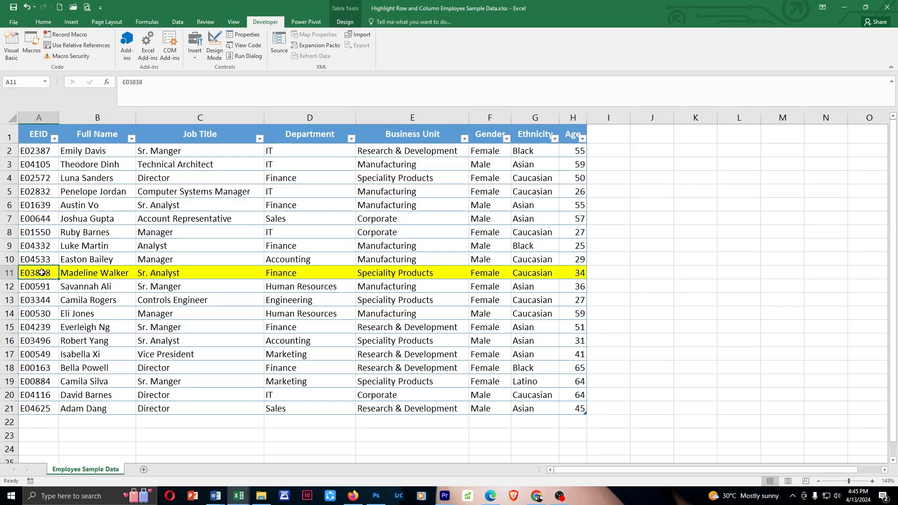
left_click(46, 352)
left_click(45, 247)
left_click(39, 204)
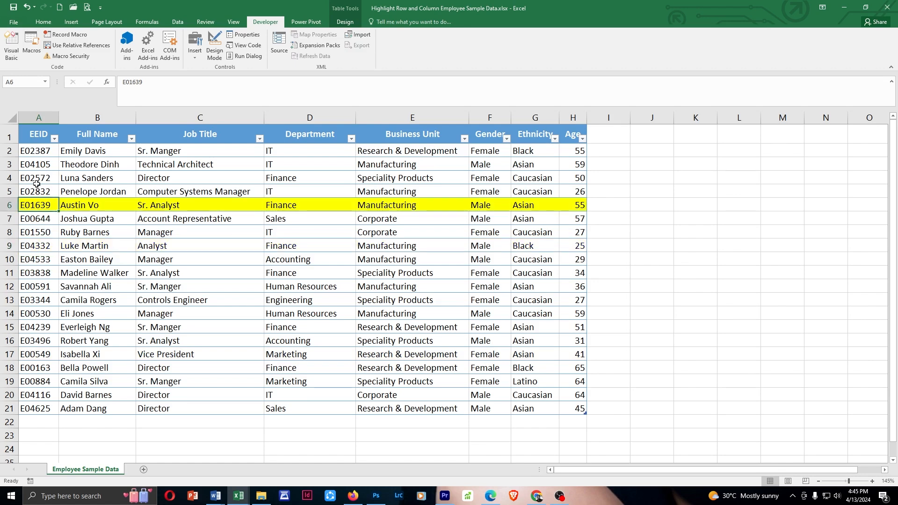
left_click(37, 179)
left_click(36, 246)
left_click(36, 302)
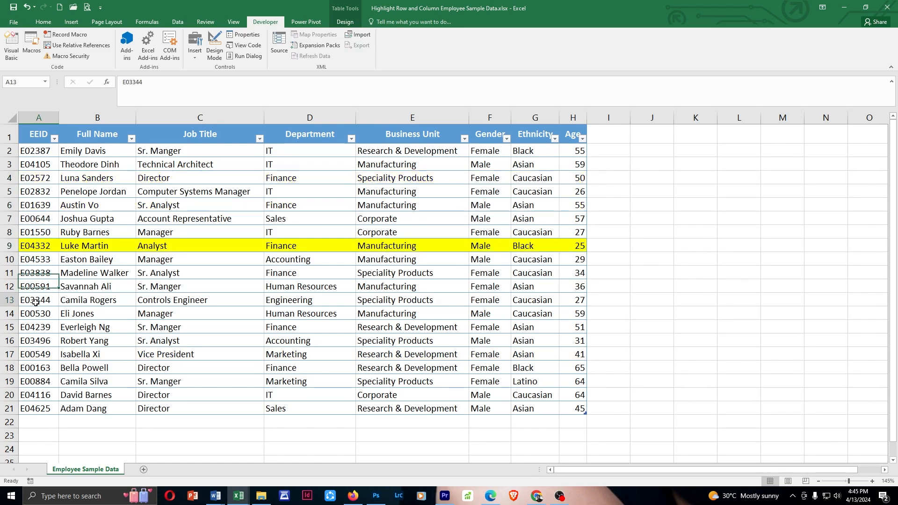
left_click(37, 218)
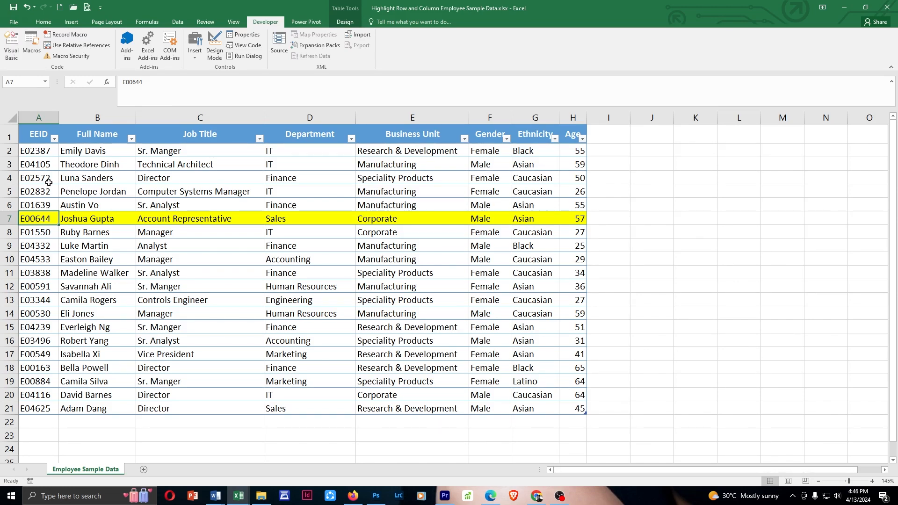
- Save the workbook in the SAMPLE WORKSHEET folder as Excel Macro-Enabled Workbook "Highlight Row and Column Employee Sample Data.xlsm"
left_click(13, 22)
left_click(32, 117)
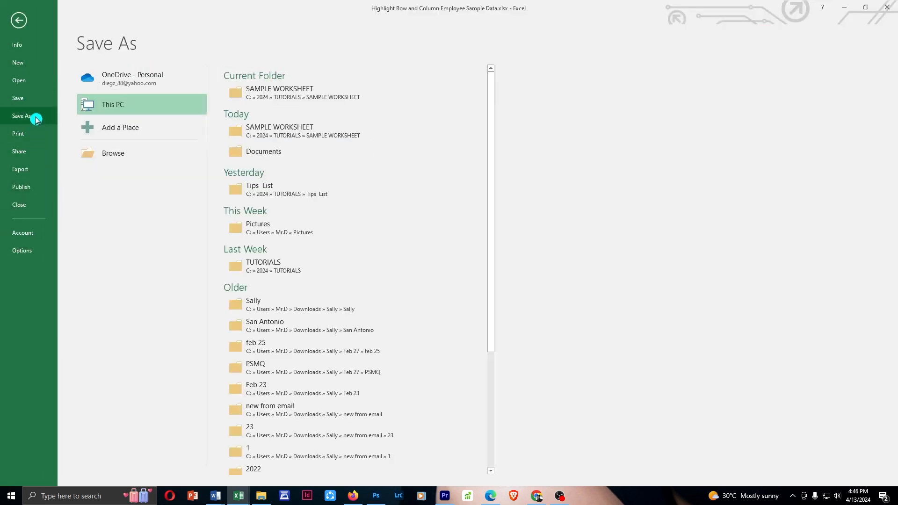
left_click(117, 156)
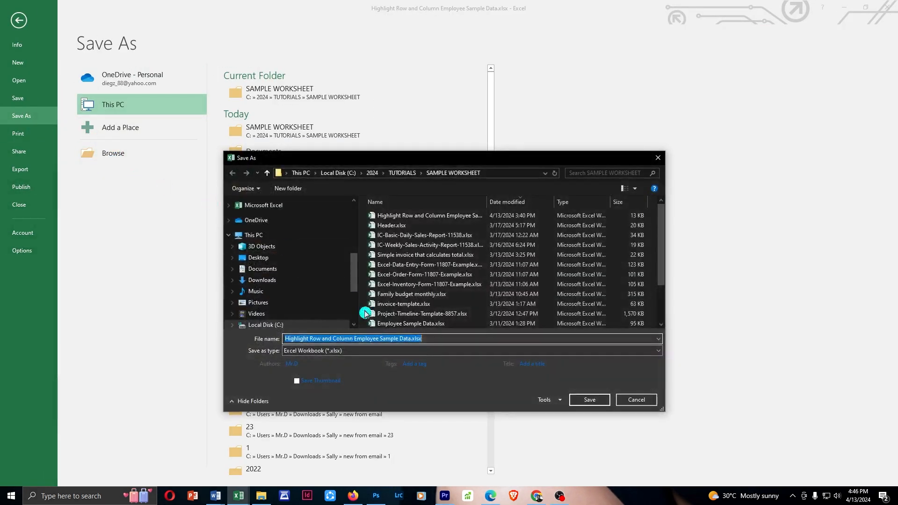
left_click_drag(419, 163, 203, 128)
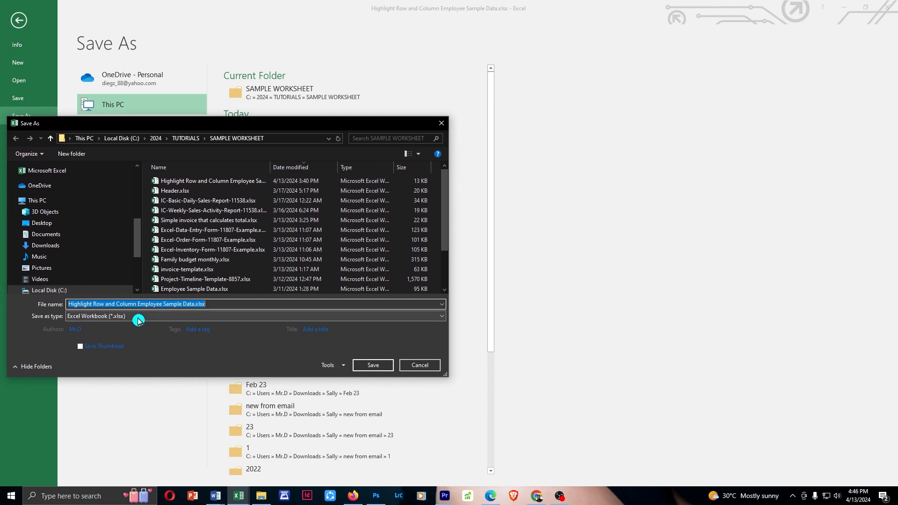
left_click(139, 321)
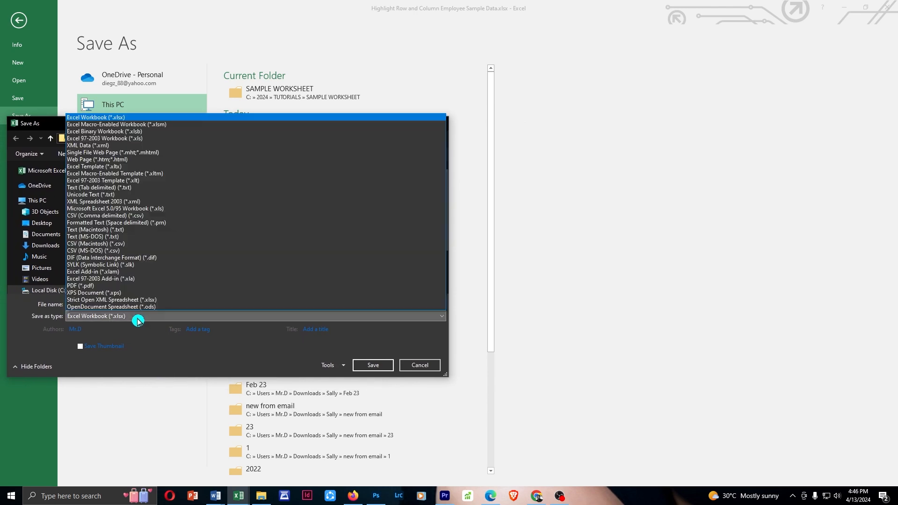
left_click(188, 128)
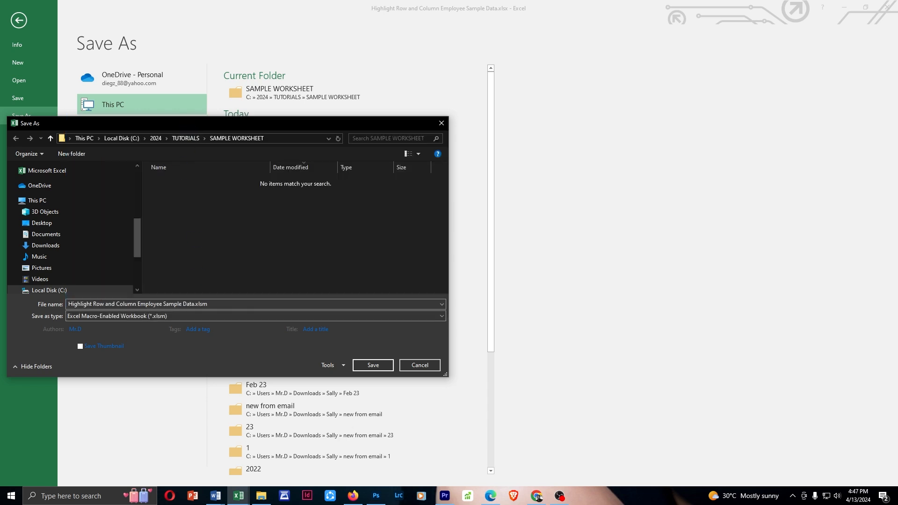
left_click_drag(452, 294, 292, 294)
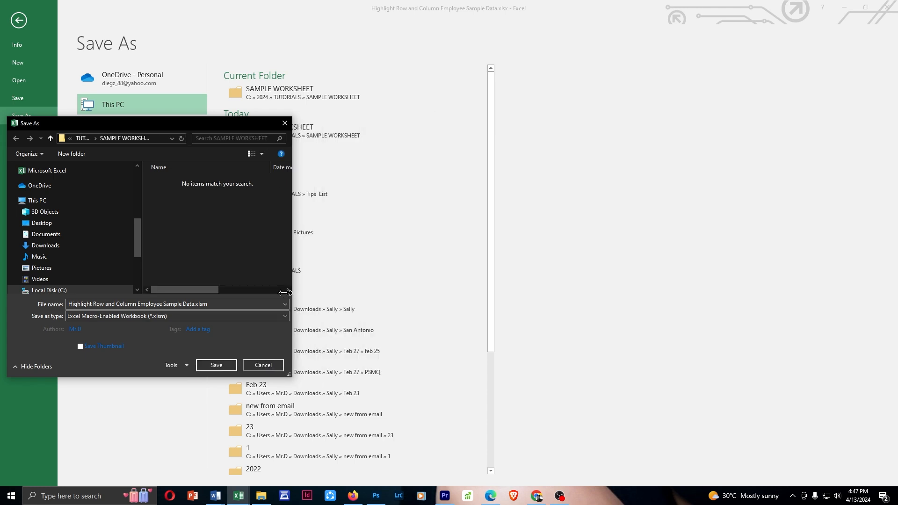
left_click(216, 365)
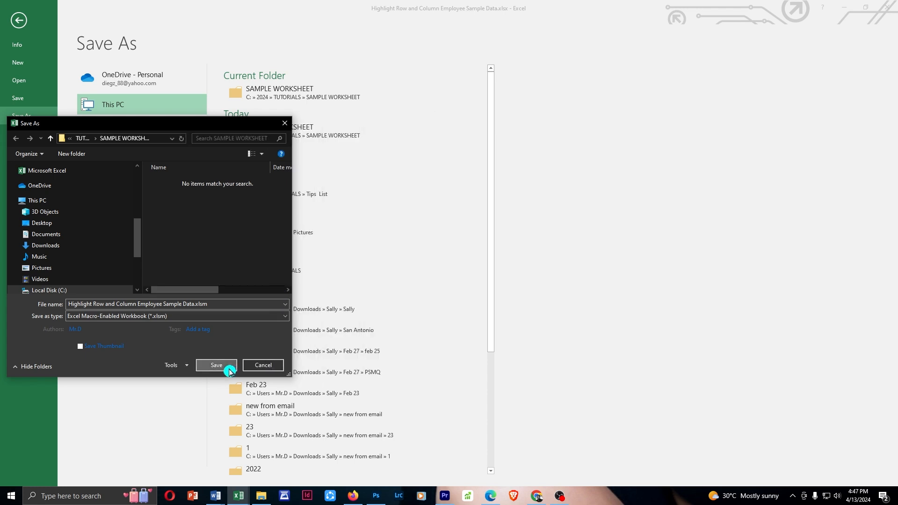